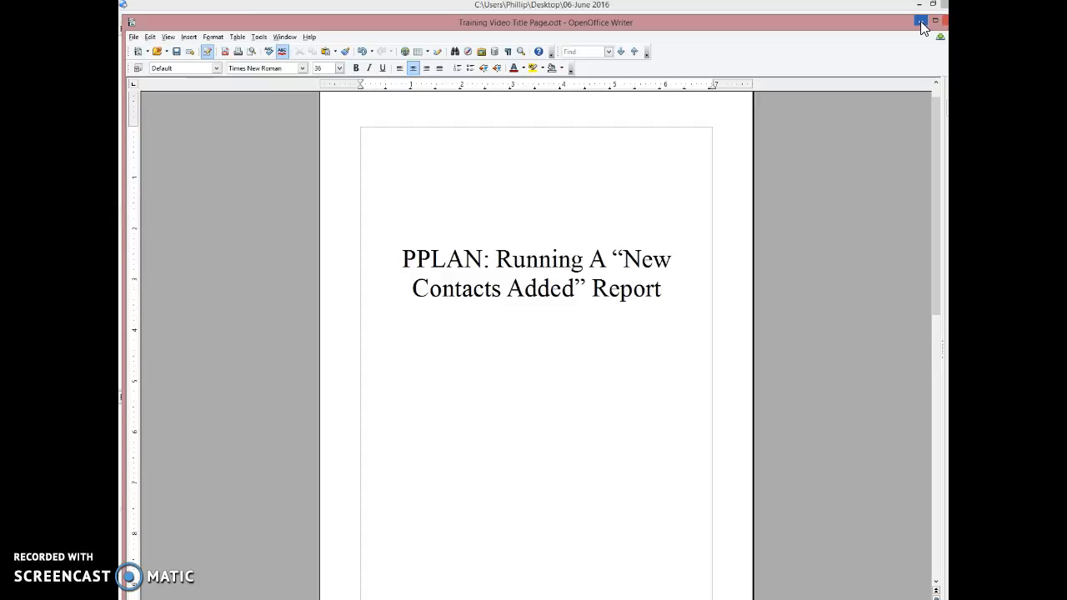
# Minimize the title page document, switch to Printer's Plan and open the Reports section.
pyautogui.click(920, 20)
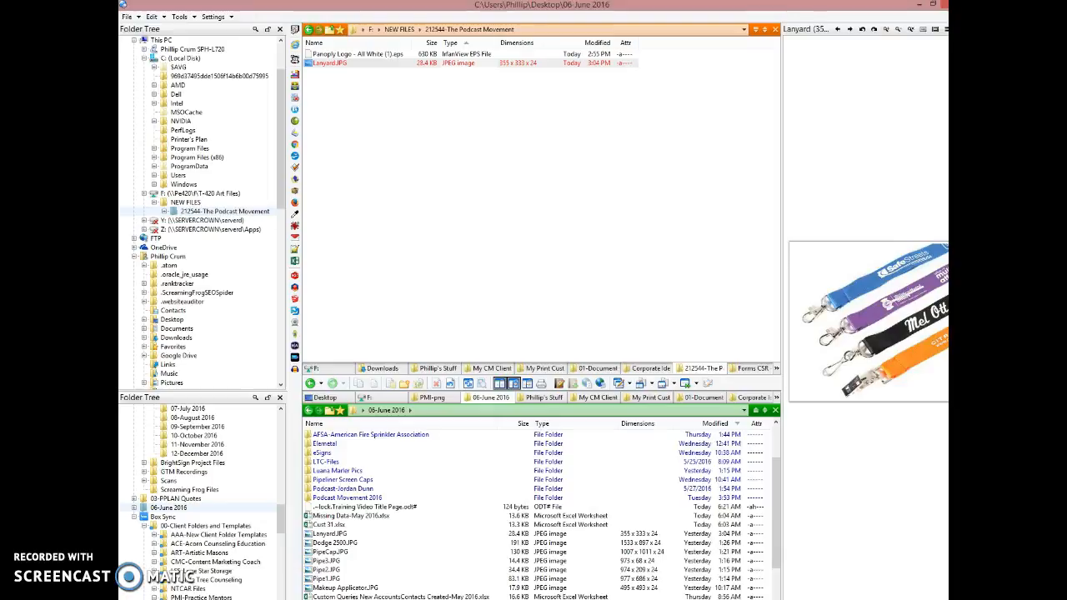
pyautogui.hotkey('alt', 'Tab')
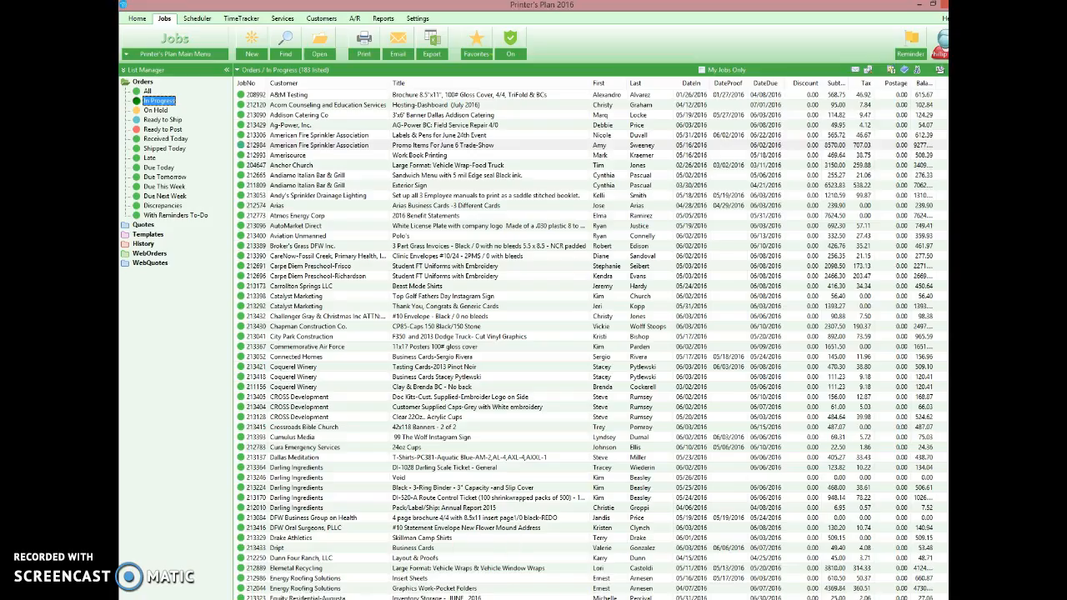
pyautogui.click(384, 20)
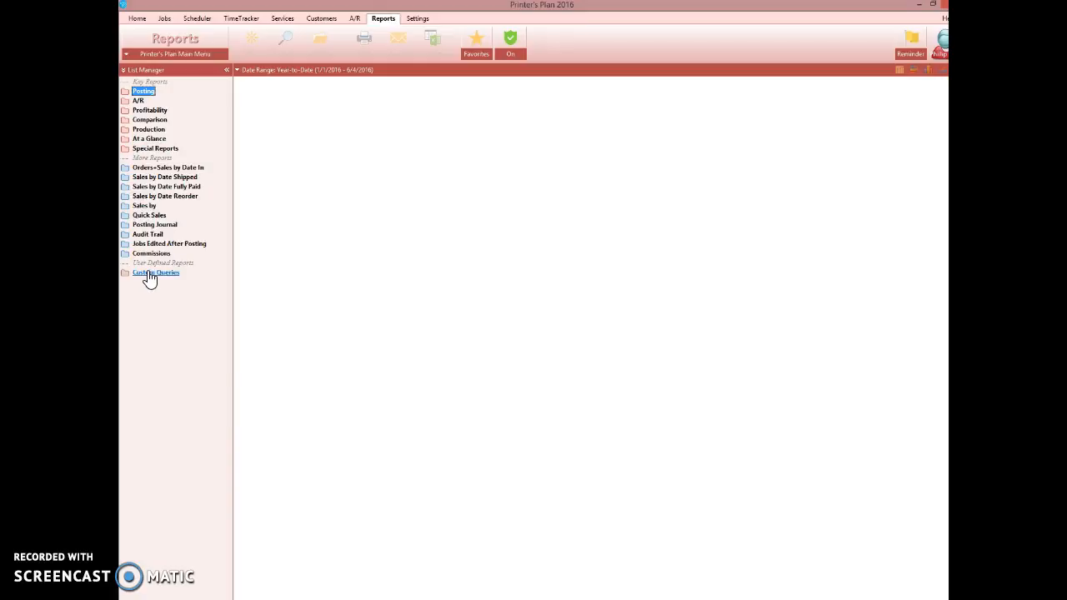
# Expand Custom Queries and open the New Accounts/Contacts Created query.
pyautogui.doubleClick(150, 275)
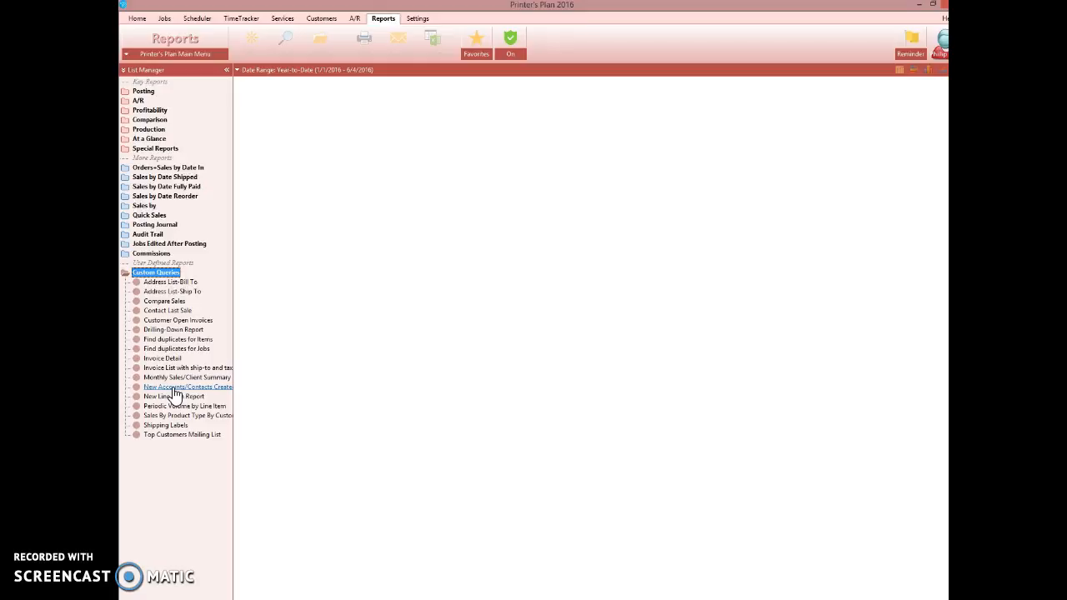
pyautogui.click(199, 388)
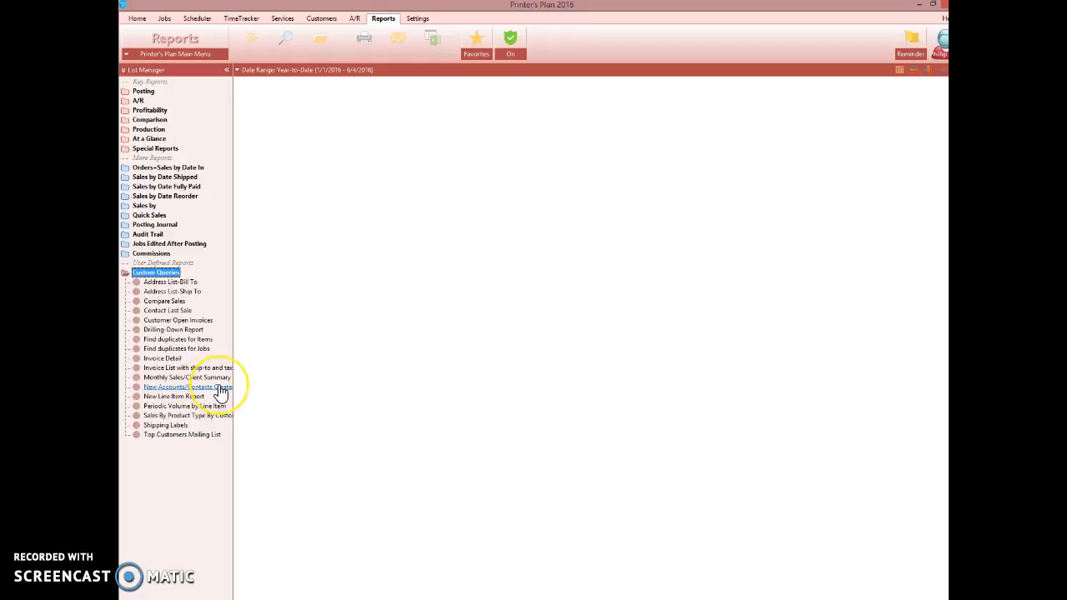
pyautogui.doubleClick(221, 392)
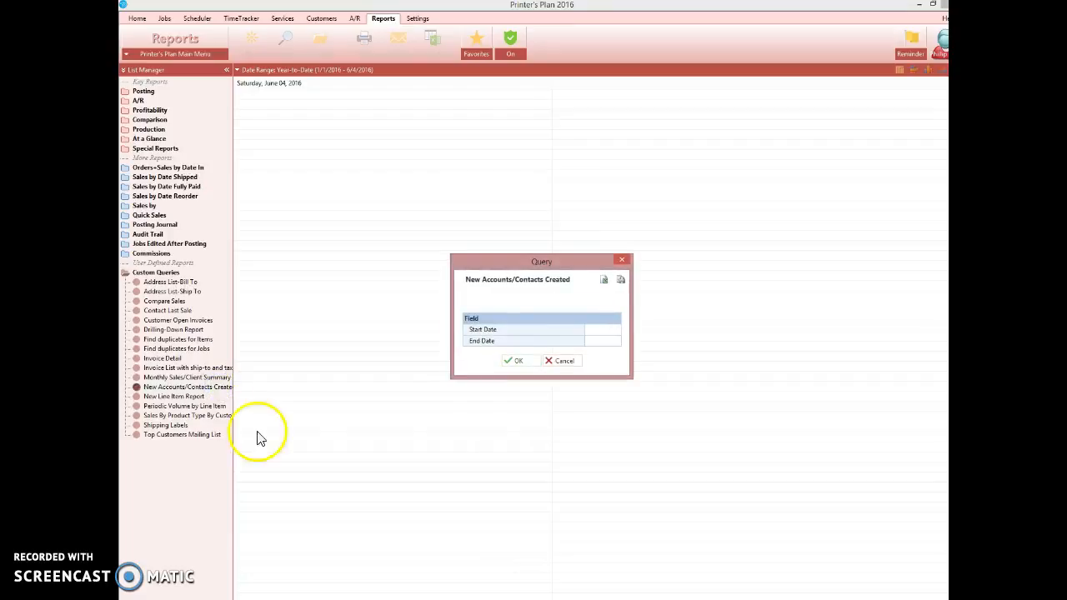
# Run the query with a start date of 05-01-2016 and an end date of 05-31-2016.
pyautogui.moveTo(557, 262); pyautogui.dragTo(470, 227)
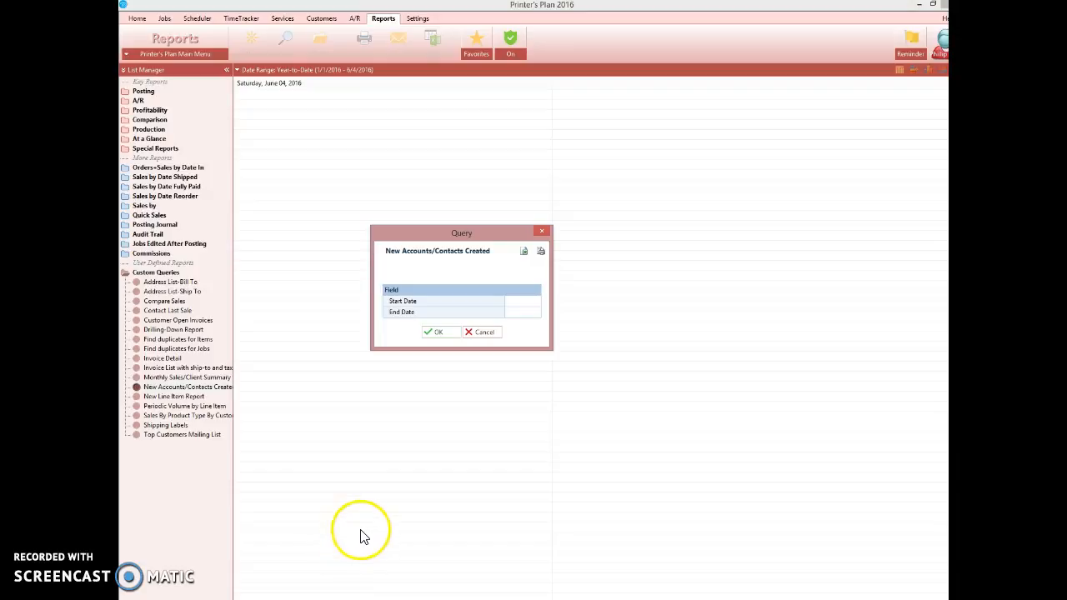
pyautogui.click(527, 303)
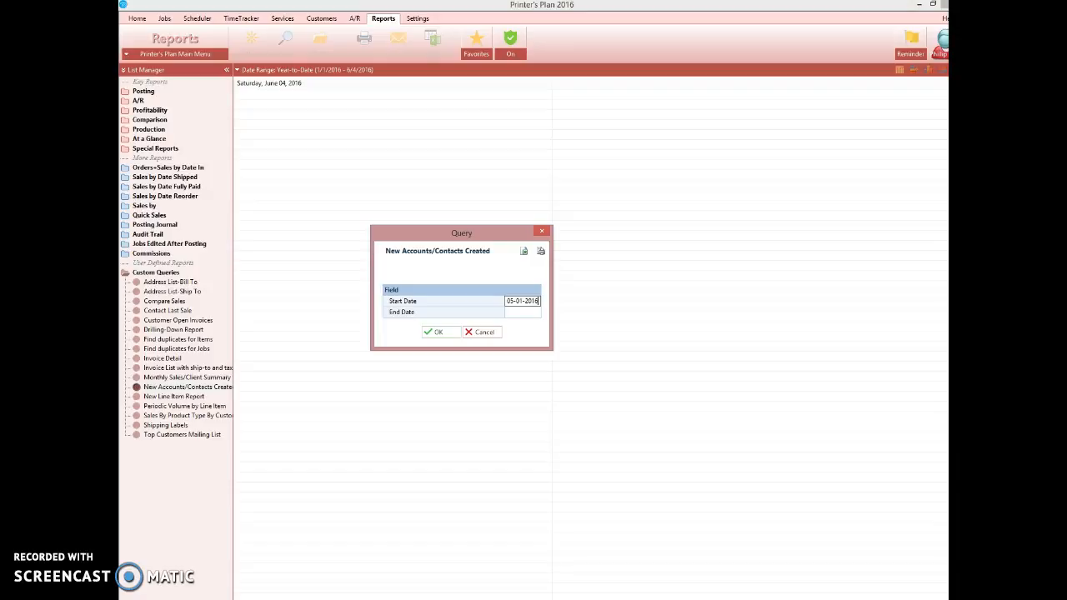
pyautogui.click(520, 315)
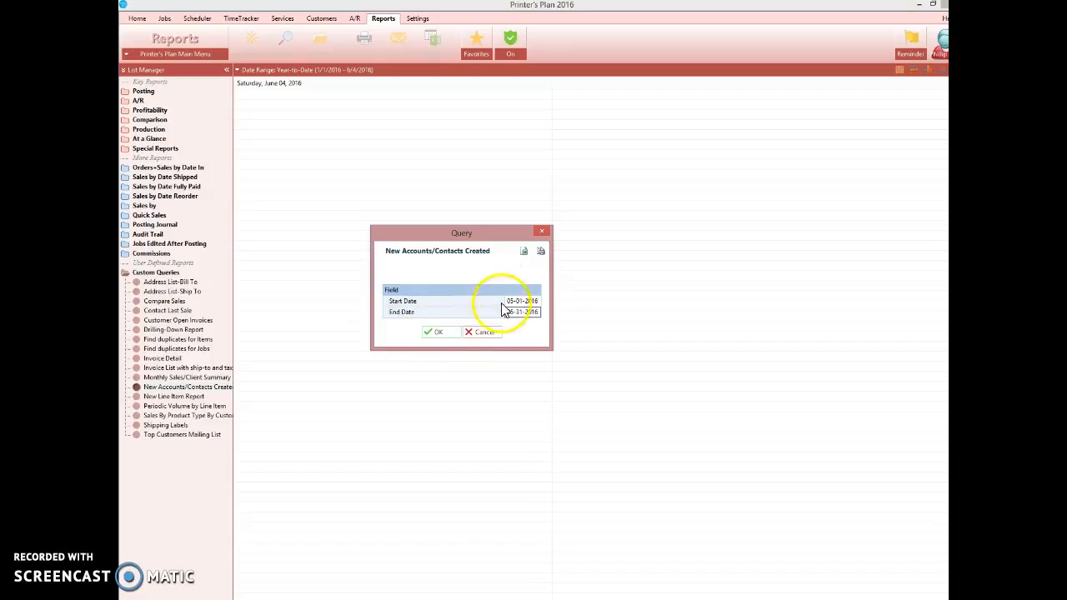
pyautogui.click(437, 333)
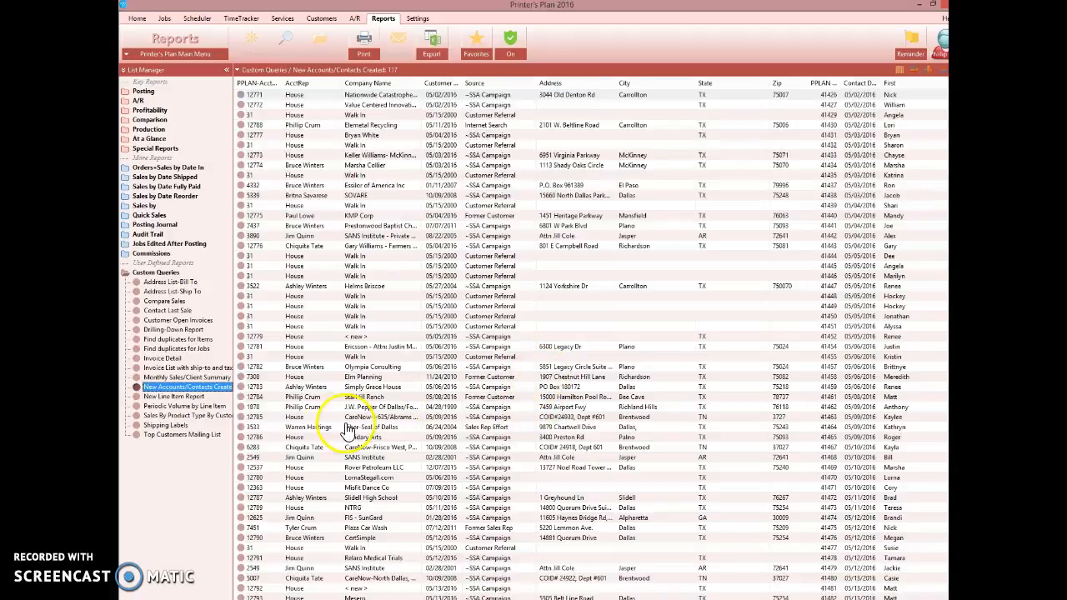
# Collapse the list manager, adjust the first column and sort the report by AcctRep.
pyautogui.click(226, 71)
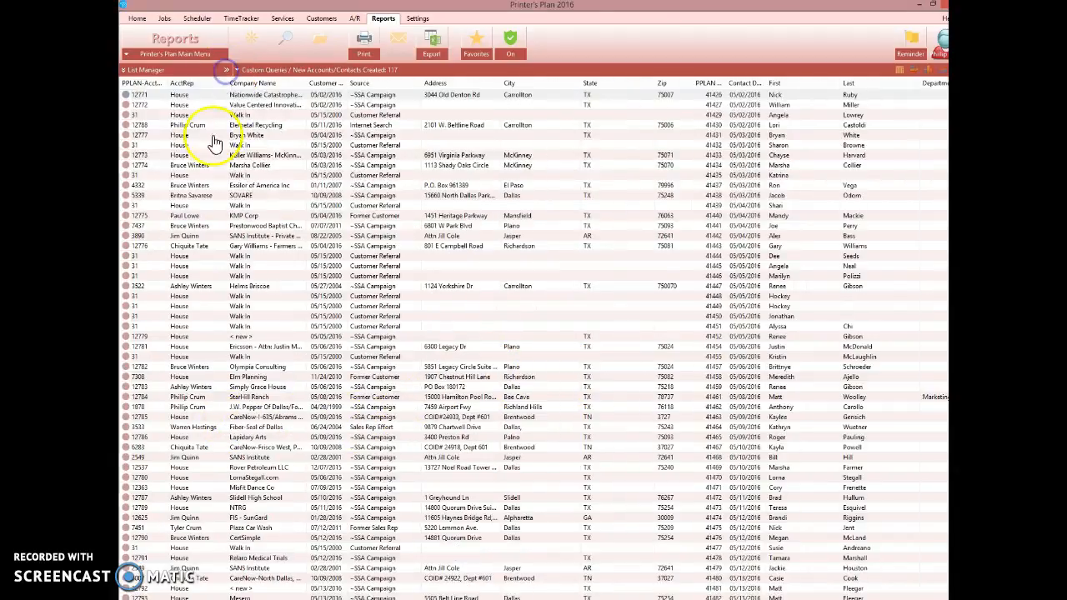
pyautogui.click(167, 82)
pyautogui.moveTo(166, 82)
pyautogui.mouseDown()
pyautogui.moveTo(149, 84)
pyautogui.moveTo(191, 86)
pyautogui.moveTo(178, 84)
pyautogui.mouseUp()
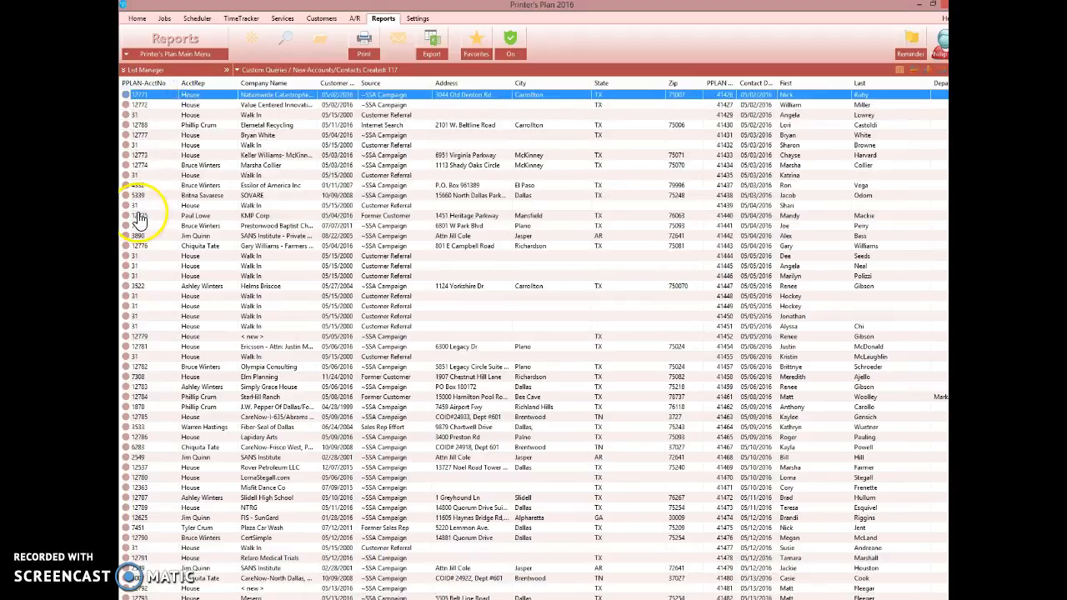
pyautogui.click(201, 85)
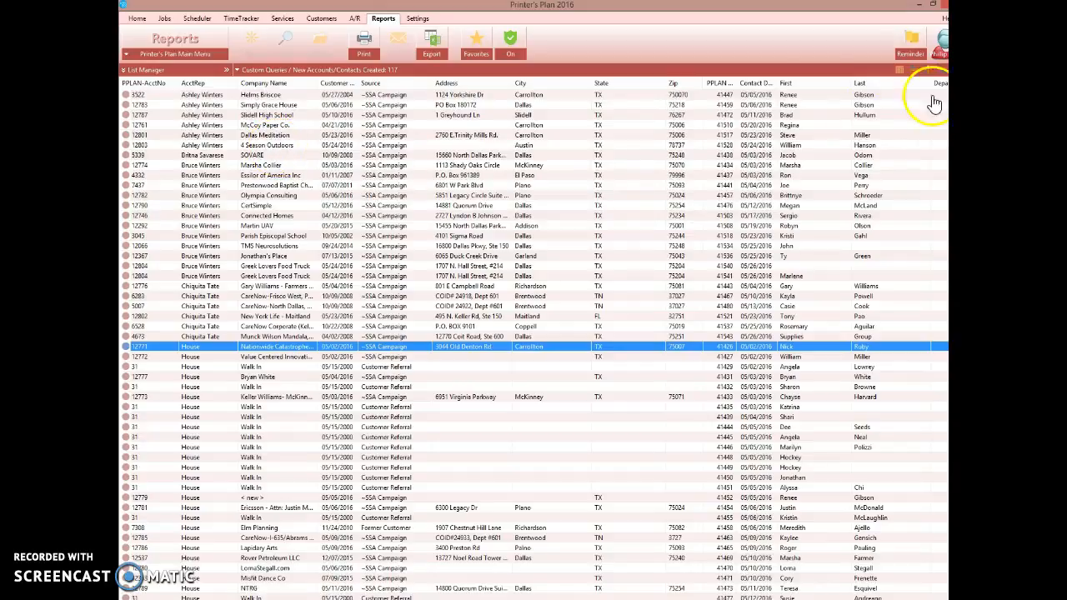
# Move the First and Last name columns beside the Company Name column.
pyautogui.moveTo(808, 85); pyautogui.dragTo(325, 84)
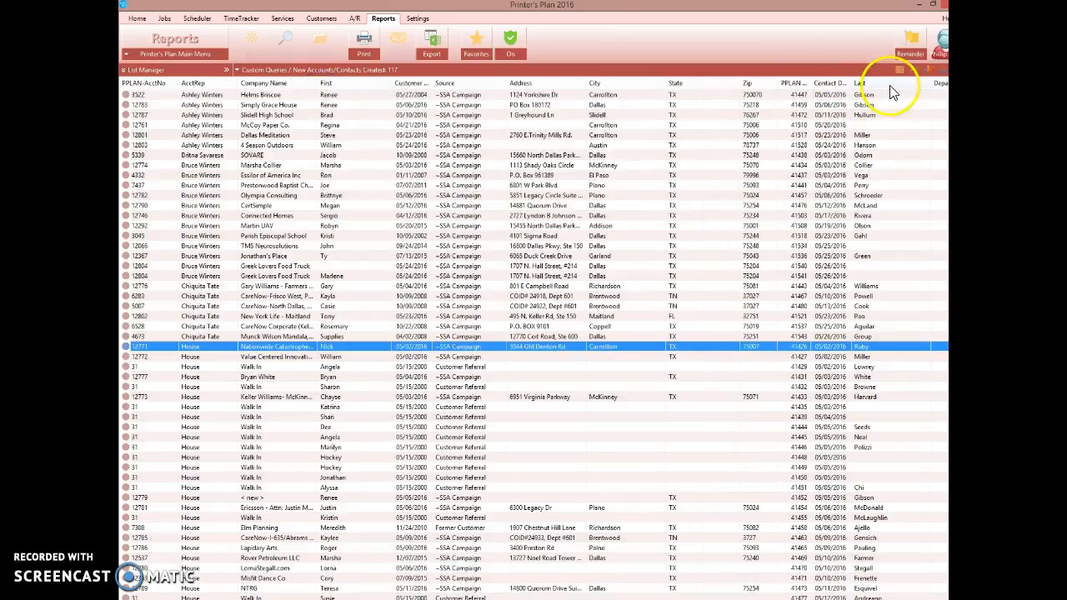
pyautogui.moveTo(399, 96); pyautogui.dragTo(401, 96)
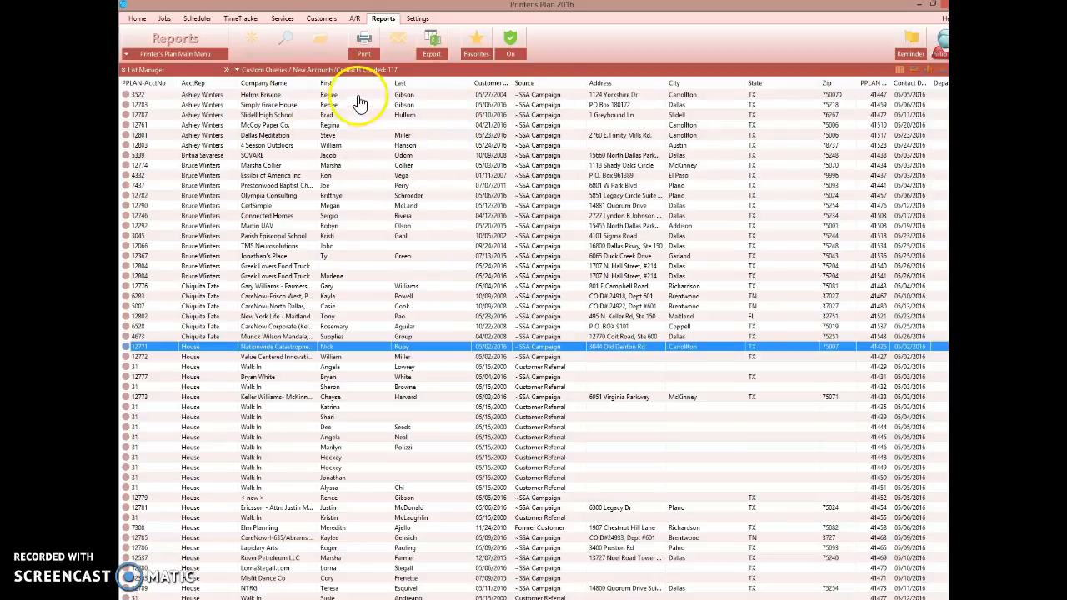
pyautogui.click(412, 94)
pyautogui.click(412, 105)
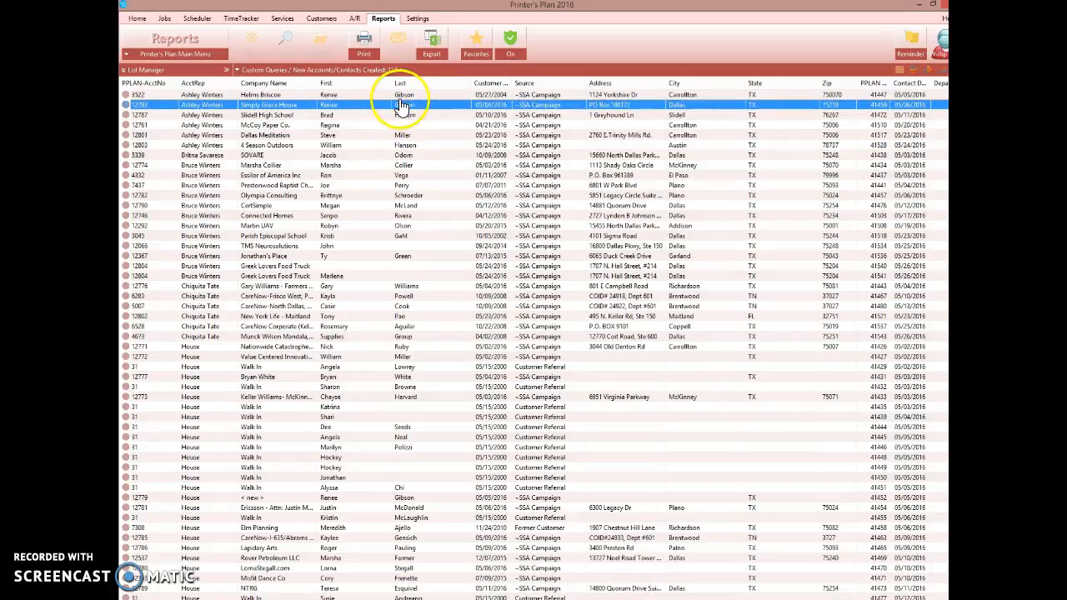
pyautogui.click(273, 95)
pyautogui.click(278, 106)
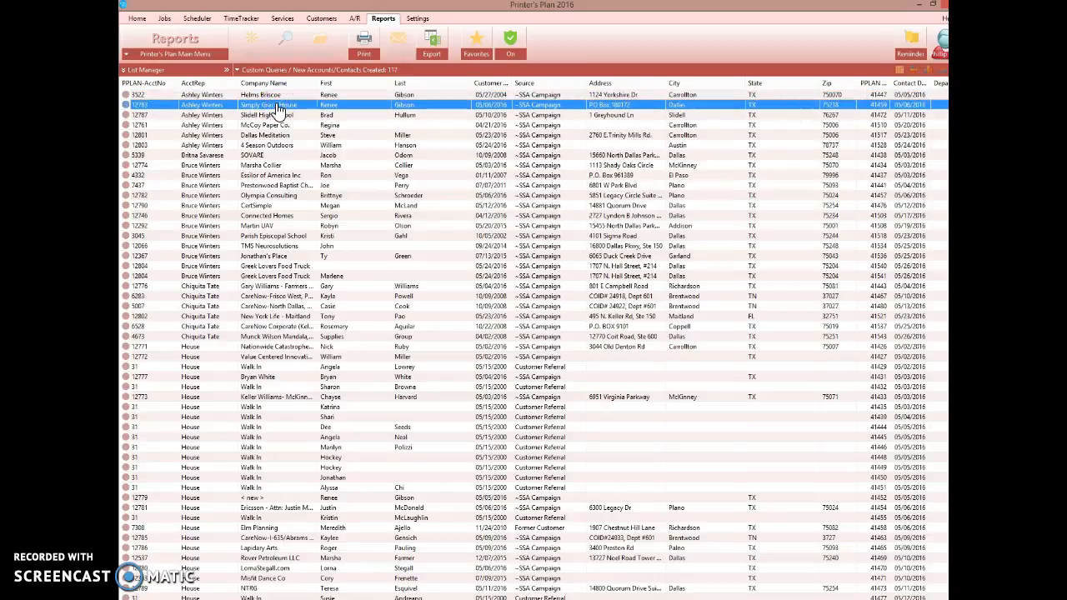
pyautogui.click(411, 125)
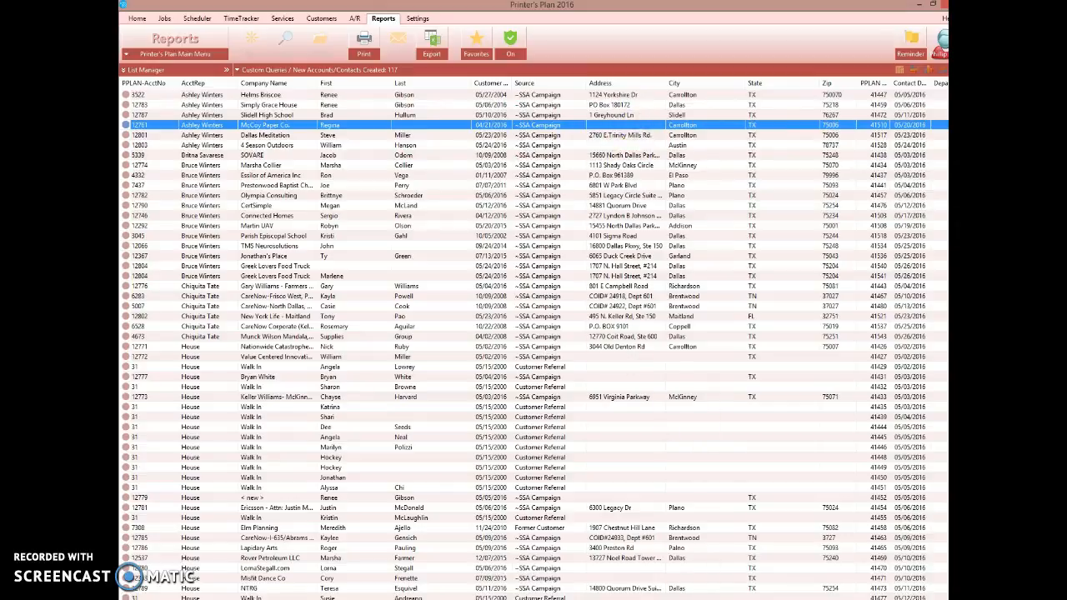
# Move the Email column next to the Last name column.
pyautogui.hscroll(5, 533, 340)
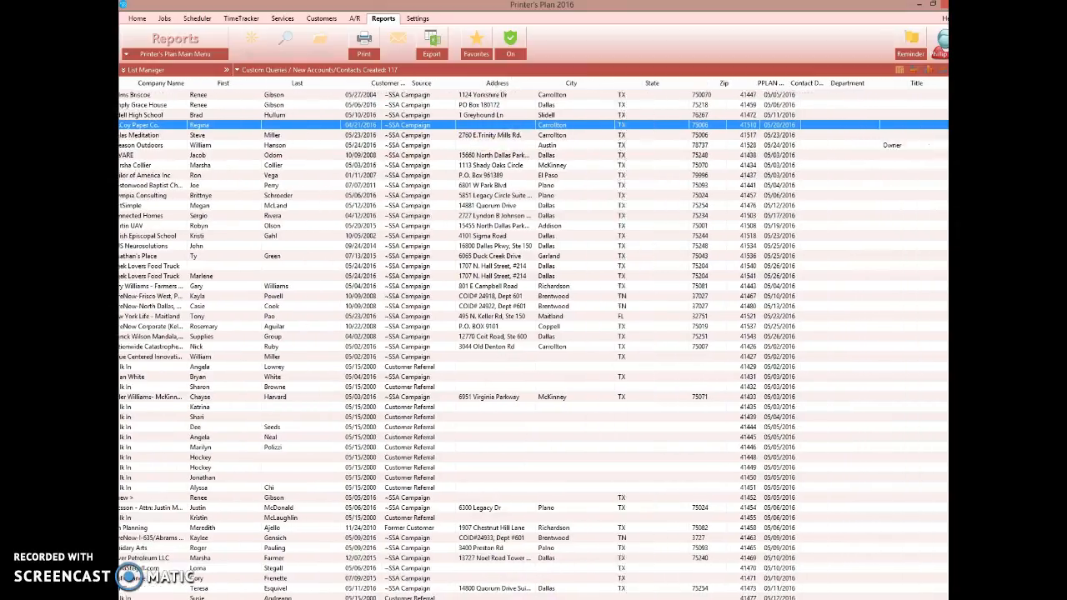
pyautogui.hscroll(1, 534, 340)
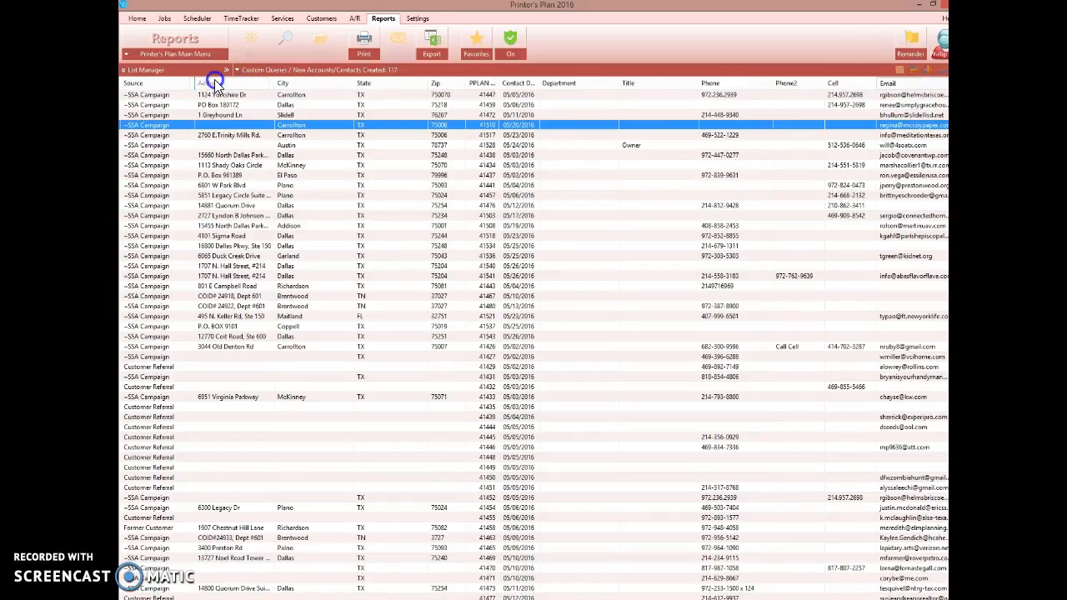
pyautogui.hscroll(-5, 717, 551)
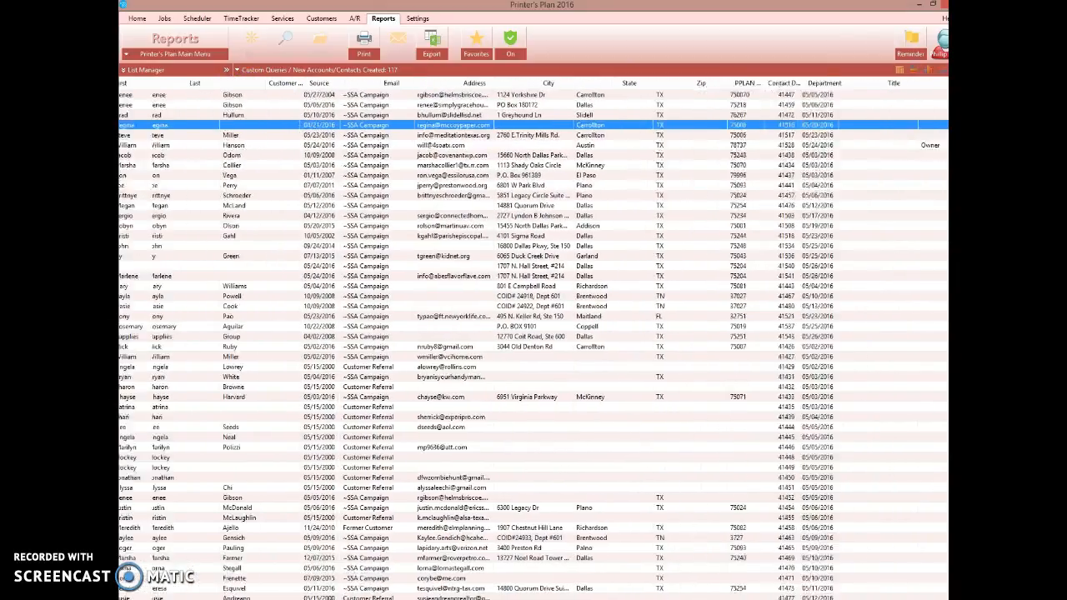
pyautogui.hscroll(-3, 537, 340)
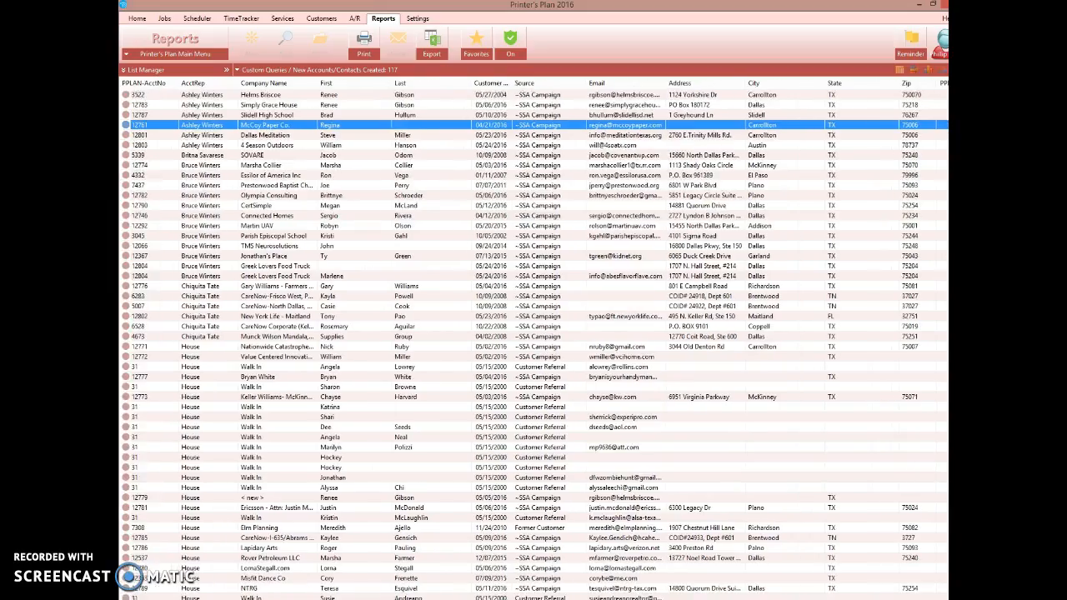
pyautogui.click(619, 84)
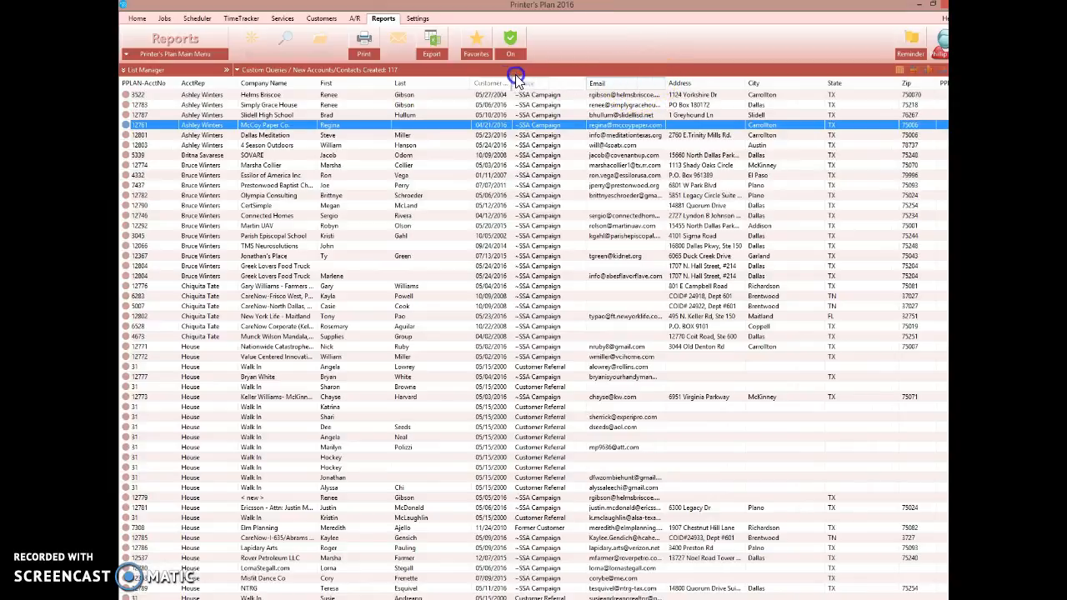
pyautogui.moveTo(484, 83); pyautogui.dragTo(478, 83)
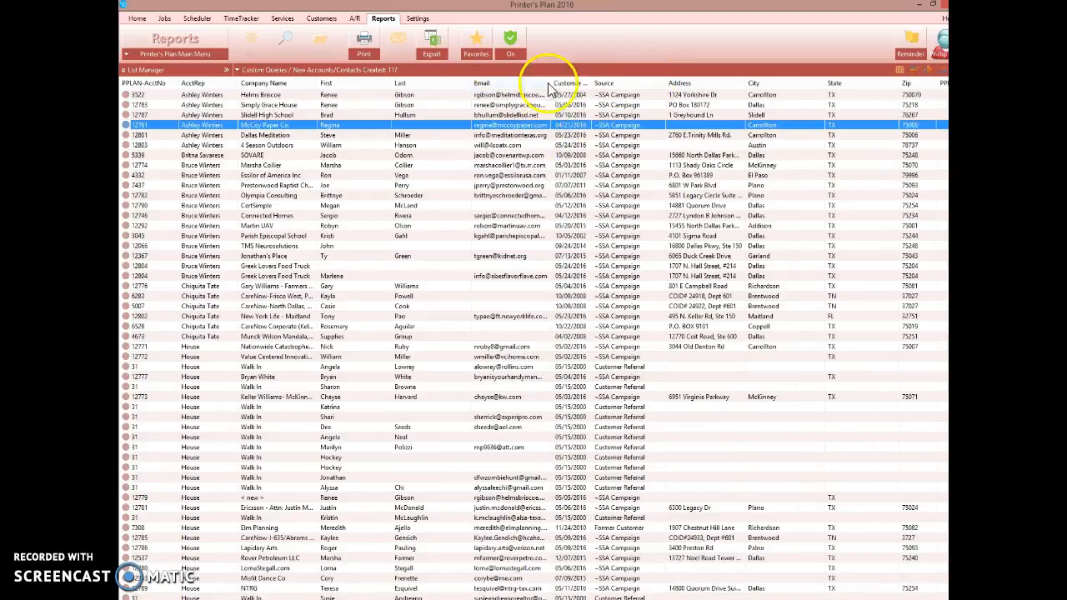
pyautogui.moveTo(554, 84); pyautogui.dragTo(590, 87)
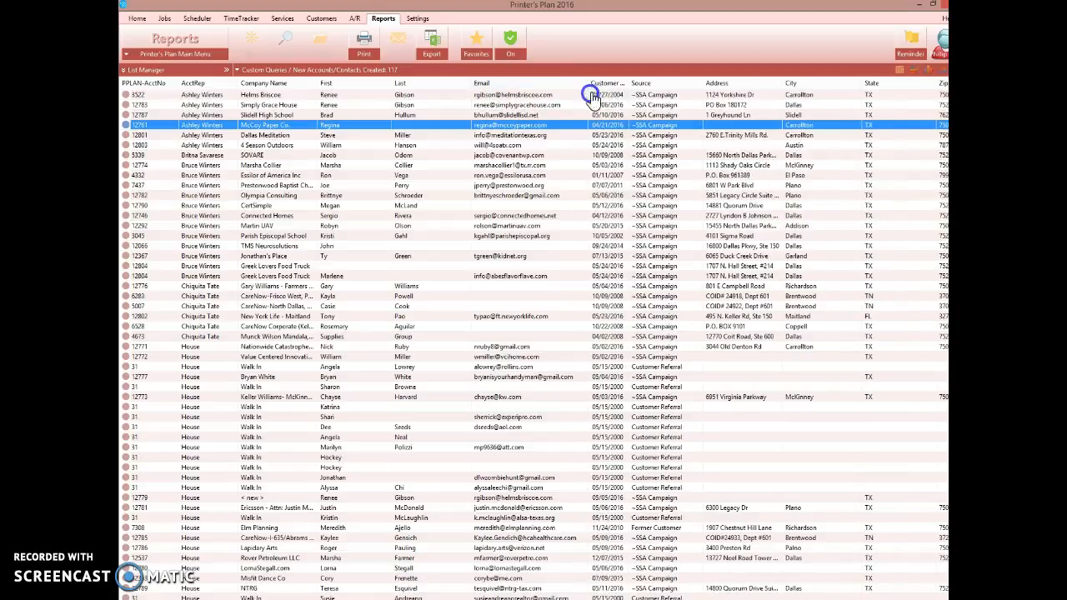
# Review the contact rows and their details across the report.
pyautogui.click(514, 205)
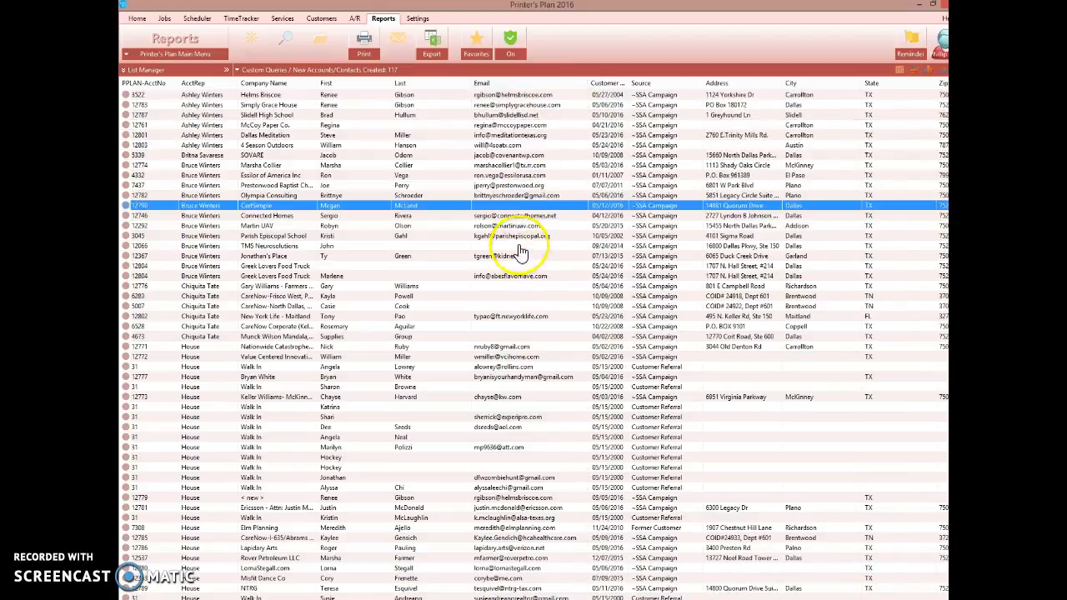
pyautogui.click(518, 244)
pyautogui.click(526, 267)
pyautogui.click(523, 288)
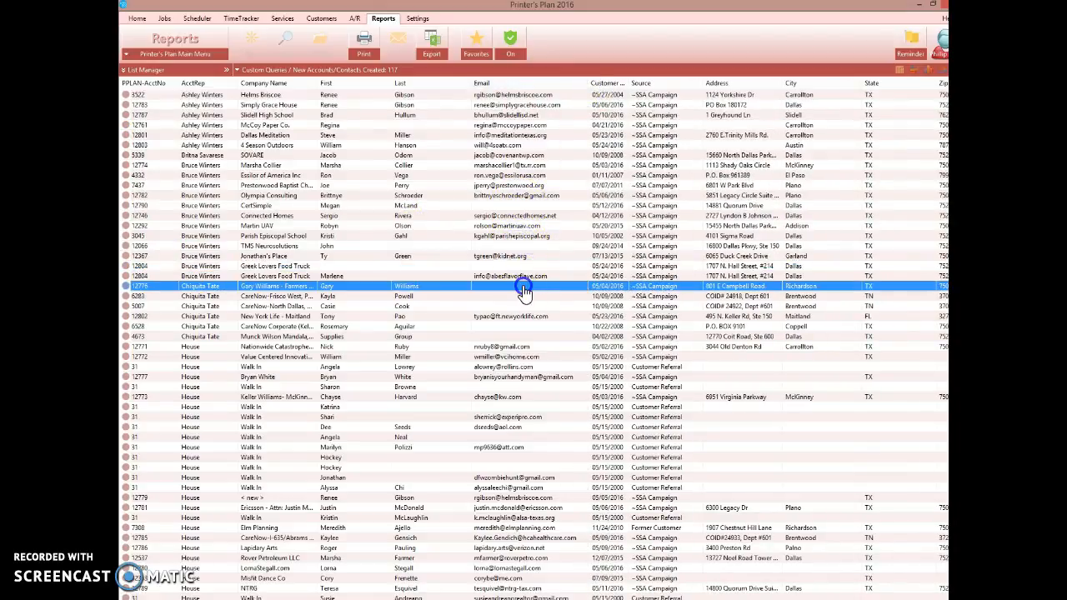
pyautogui.click(524, 297)
pyautogui.click(520, 305)
pyautogui.click(524, 326)
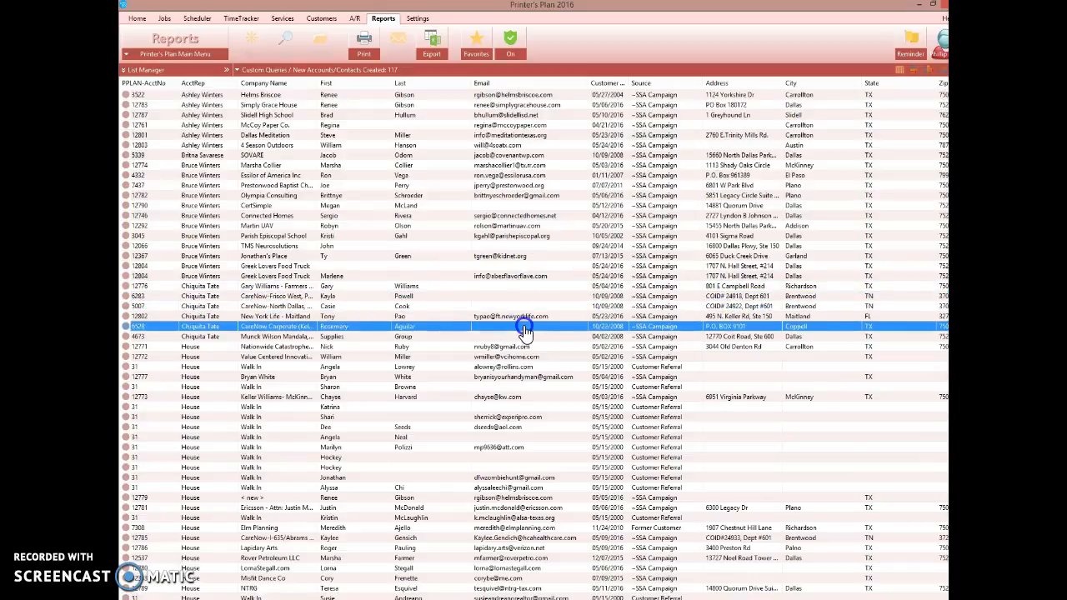
pyautogui.click(524, 337)
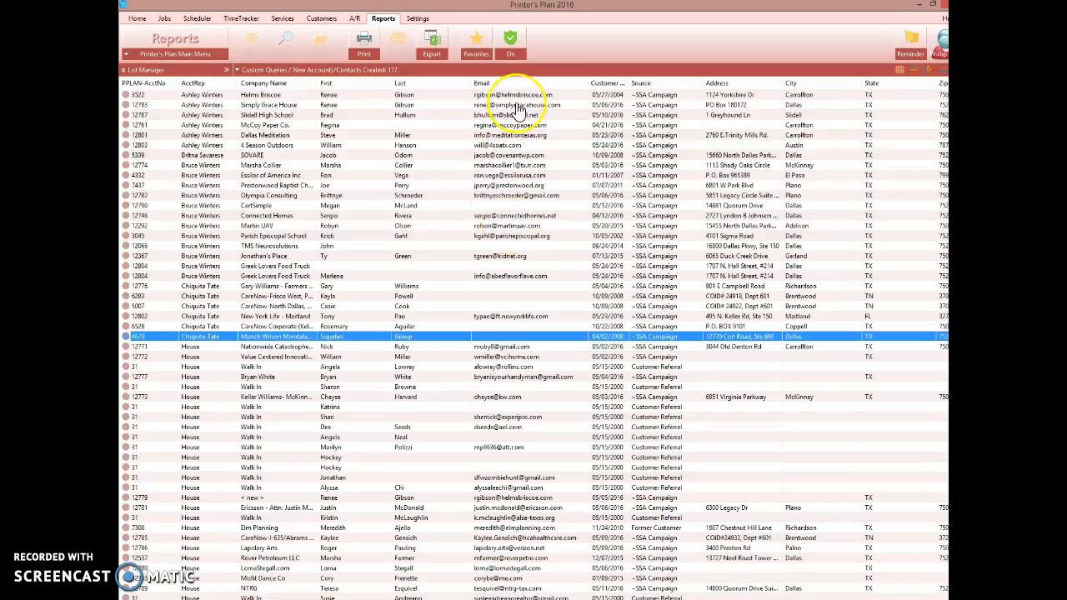
pyautogui.click(517, 206)
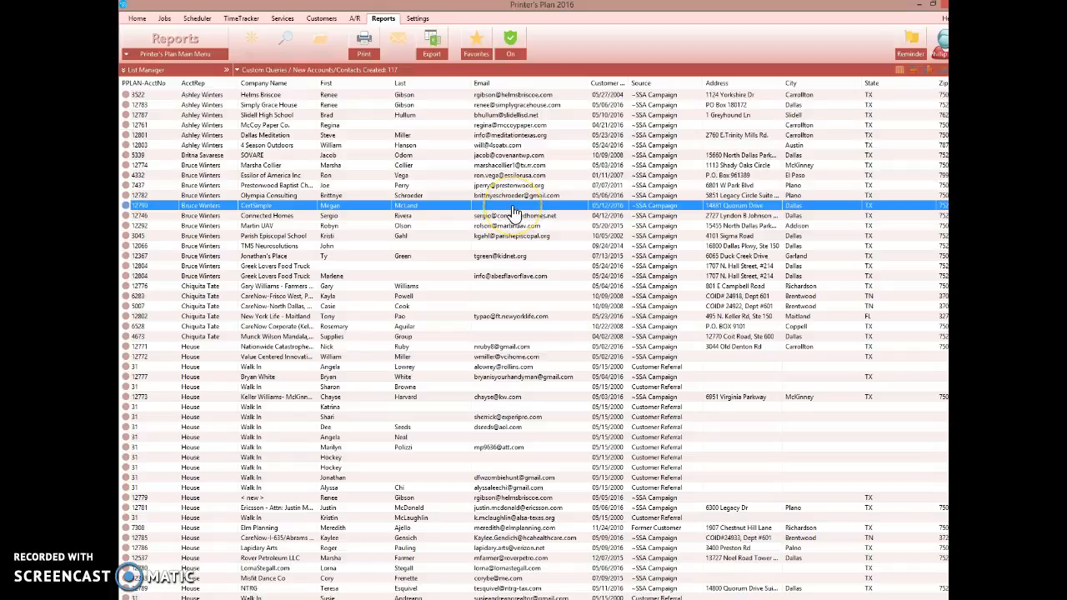
pyautogui.click(507, 226)
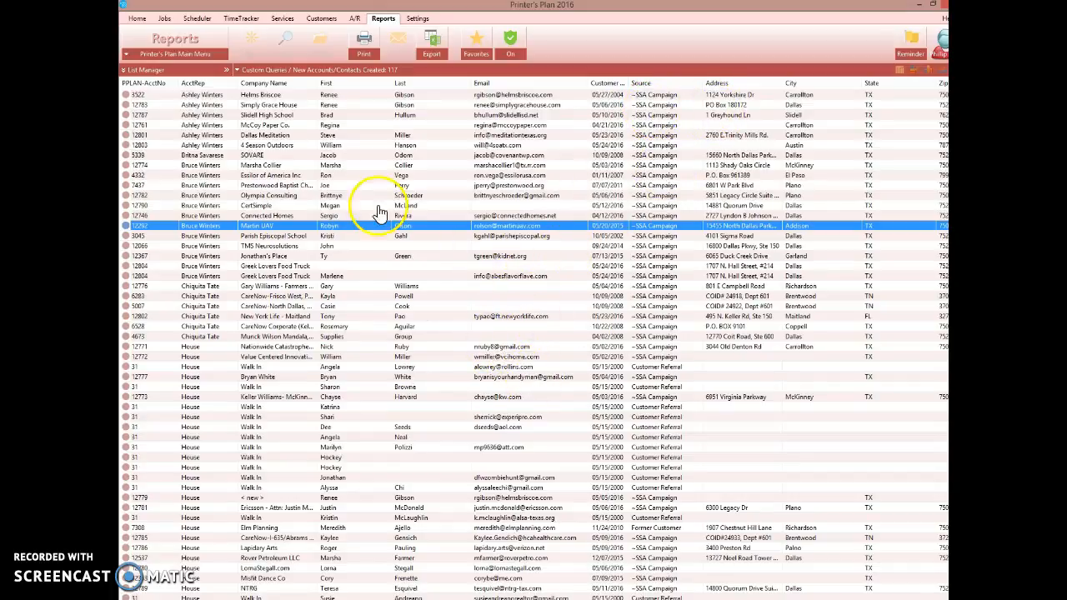
pyautogui.click(209, 95)
pyautogui.click(211, 146)
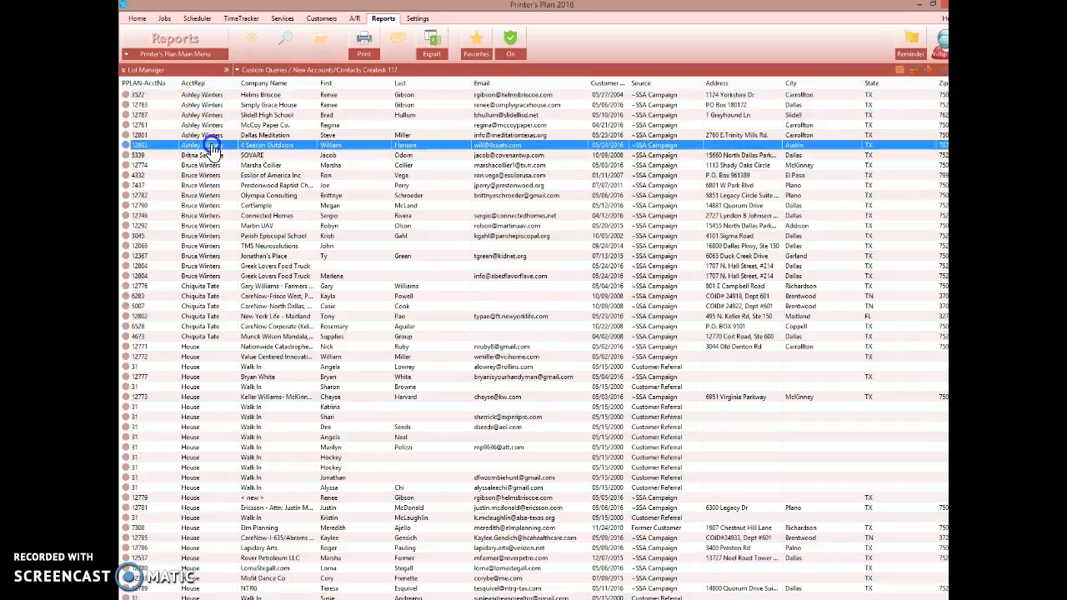
pyautogui.click(264, 125)
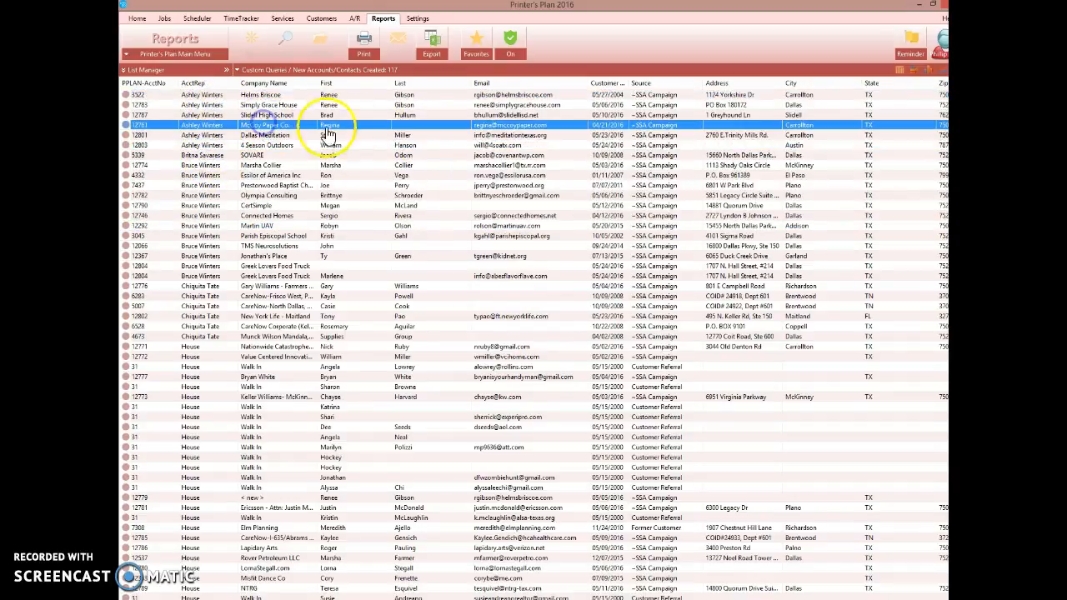
pyautogui.click(440, 125)
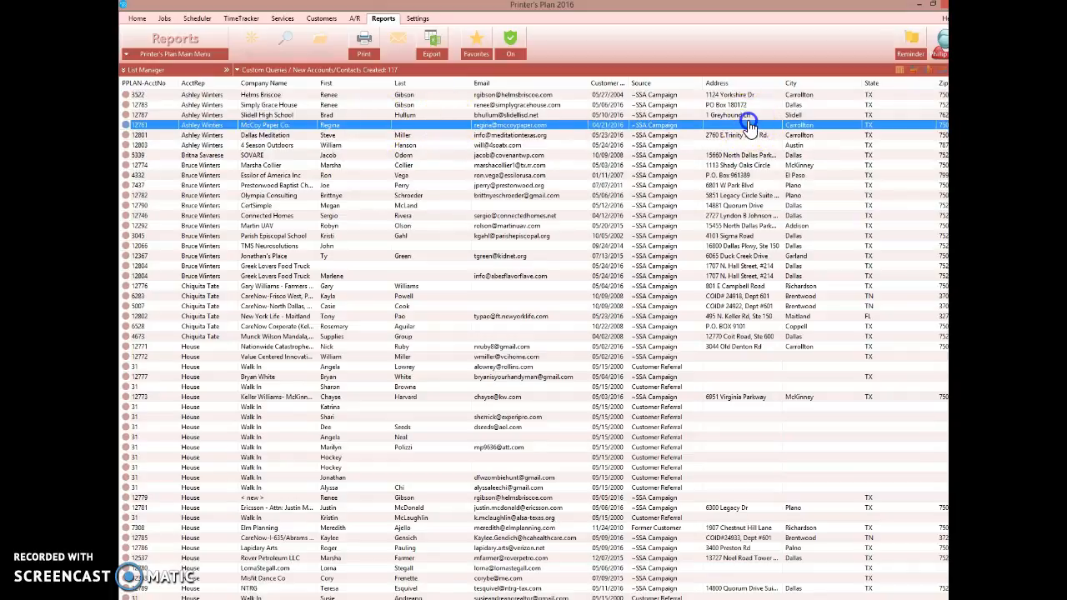
pyautogui.hscroll(5, 534, 340)
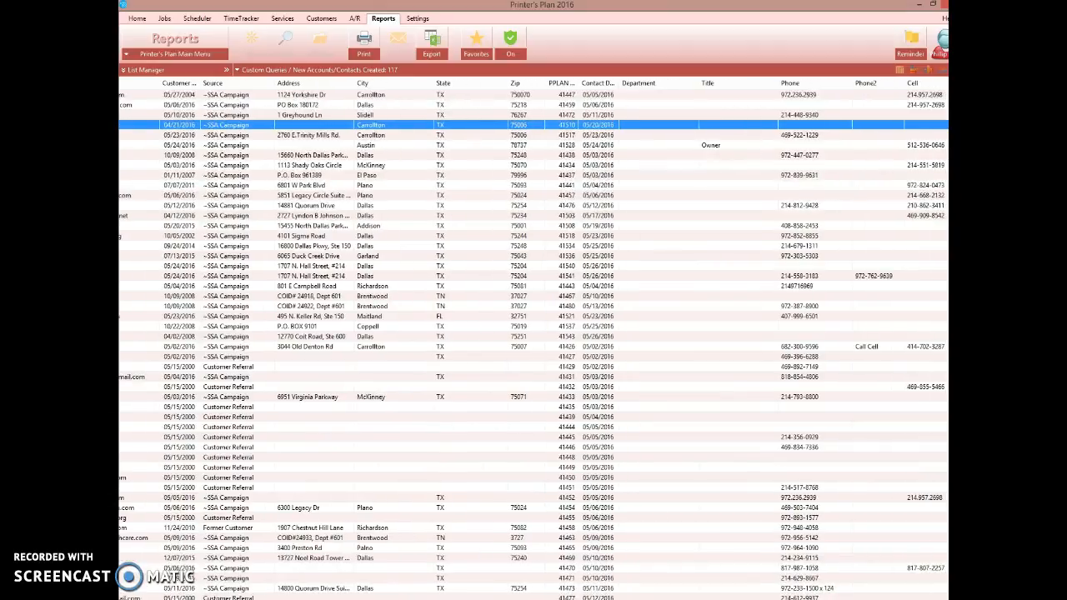
pyautogui.hscroll(-5, 533, 340)
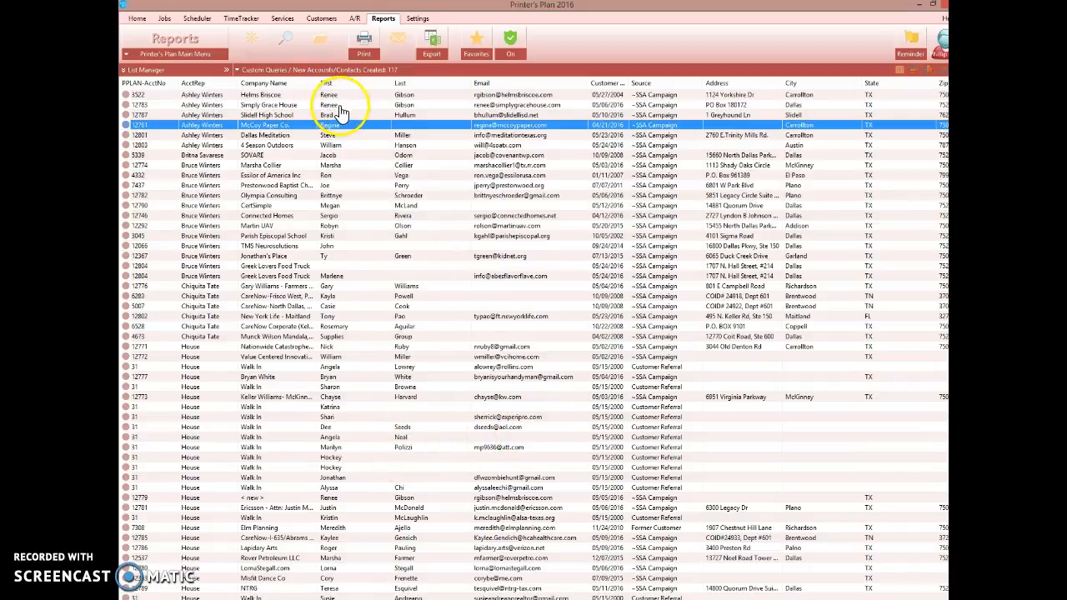
pyautogui.click(222, 135)
pyautogui.click(224, 146)
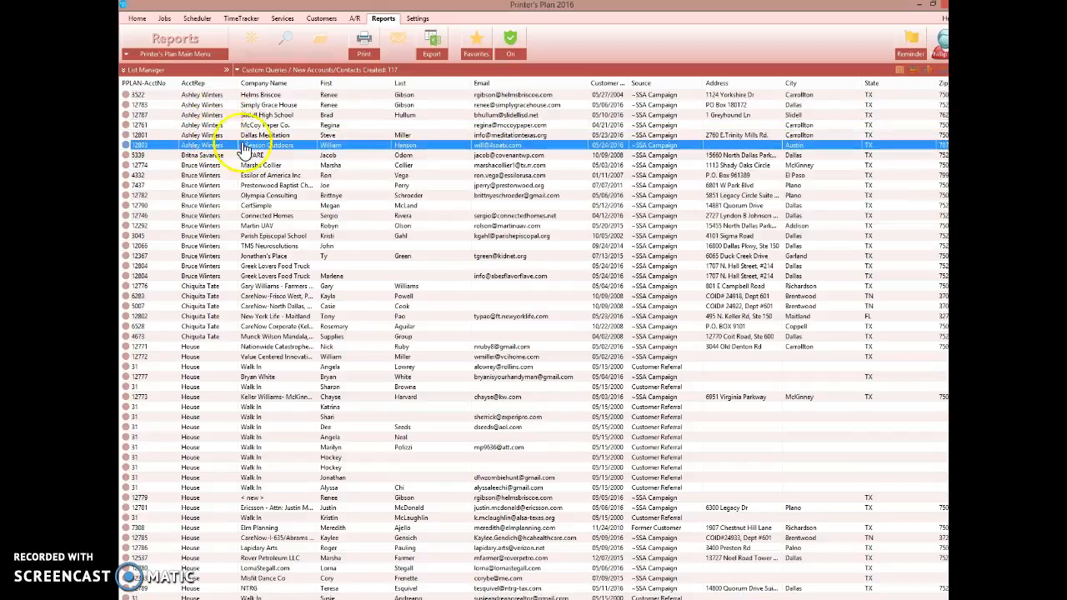
pyautogui.click(381, 115)
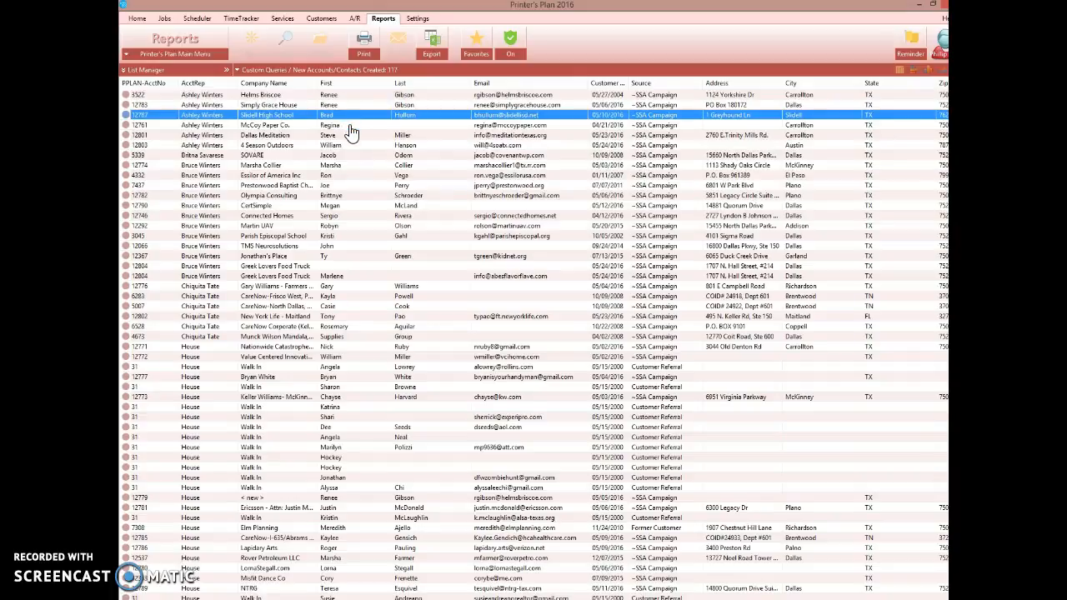
pyautogui.click(351, 126)
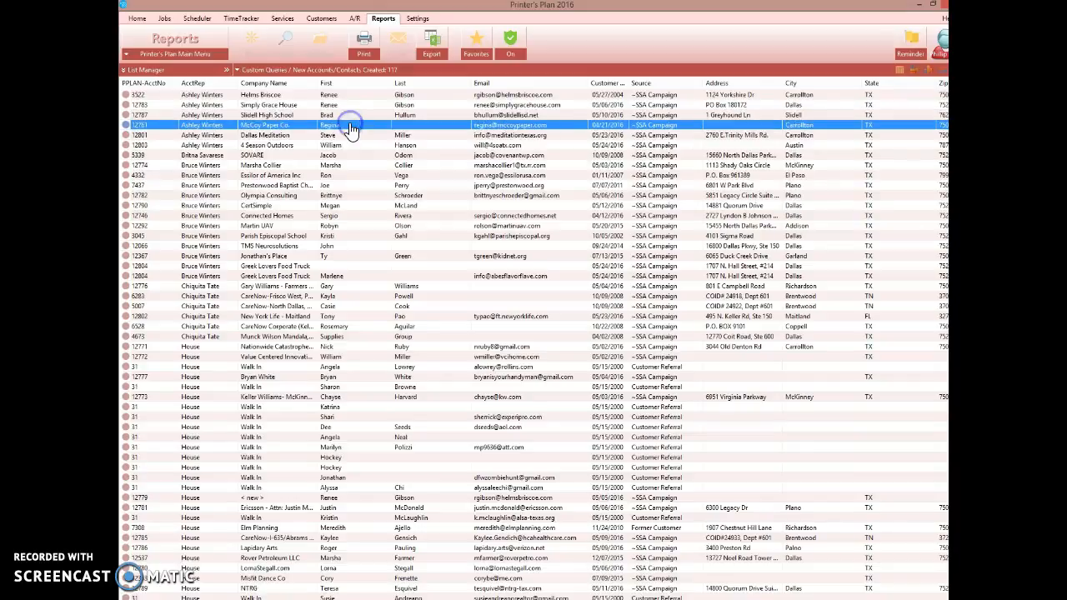
pyautogui.click(405, 116)
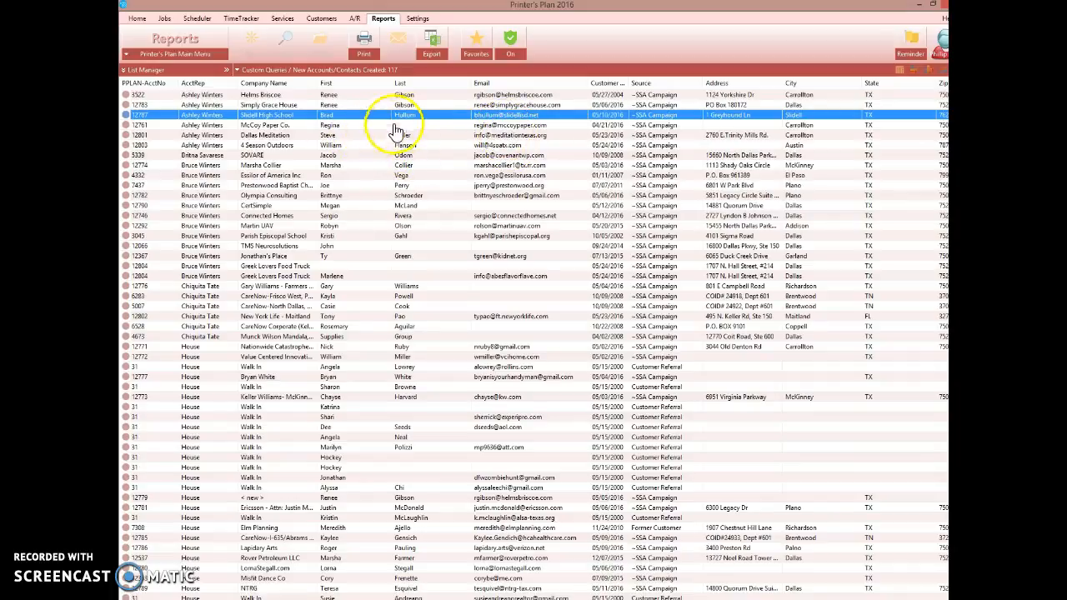
pyautogui.click(434, 127)
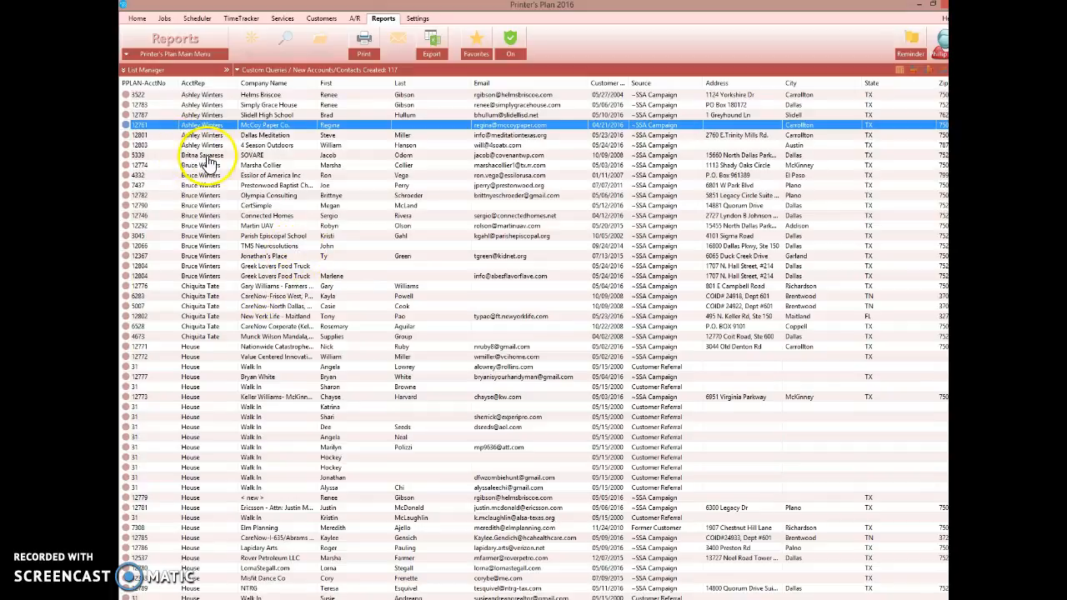
# Scroll through the report to inspect the House and other account reps' entries.
pyautogui.scroll(-9, 222, 358)
pyautogui.scroll(-13, 231, 423)
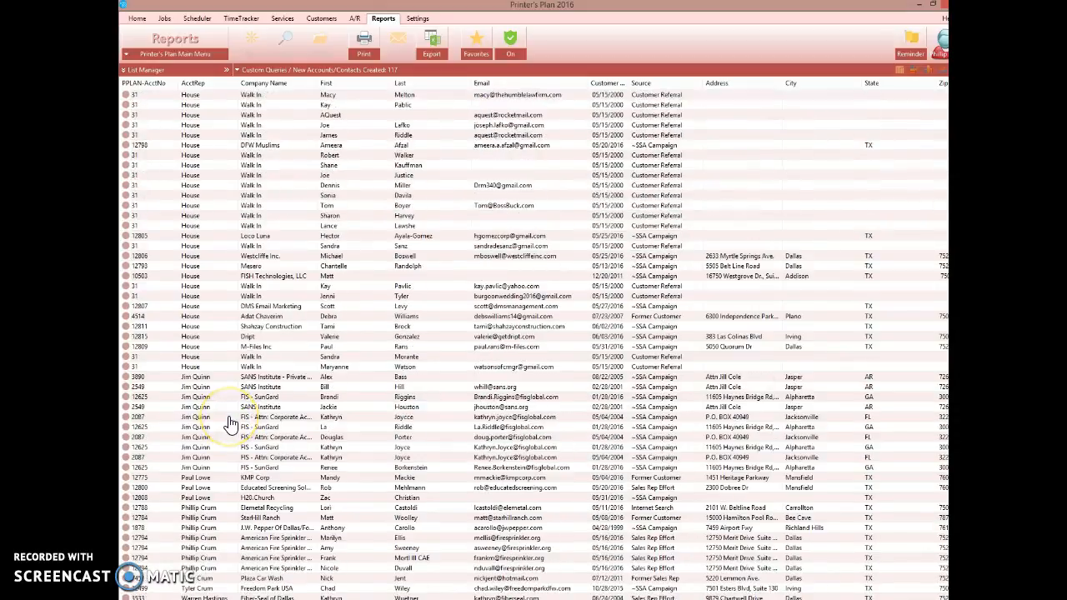
pyautogui.scroll(20, 239, 423)
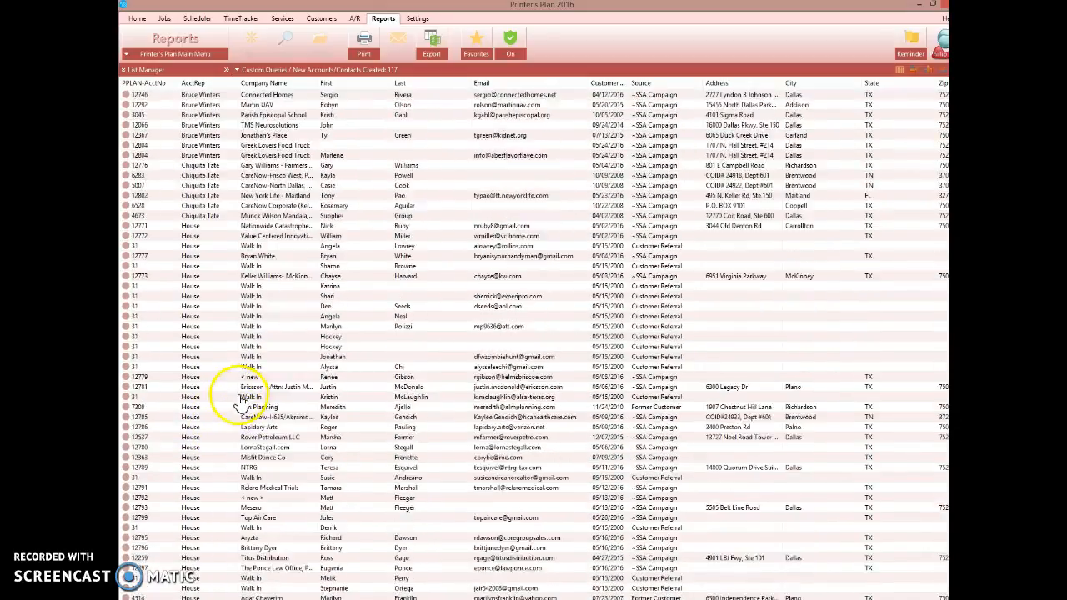